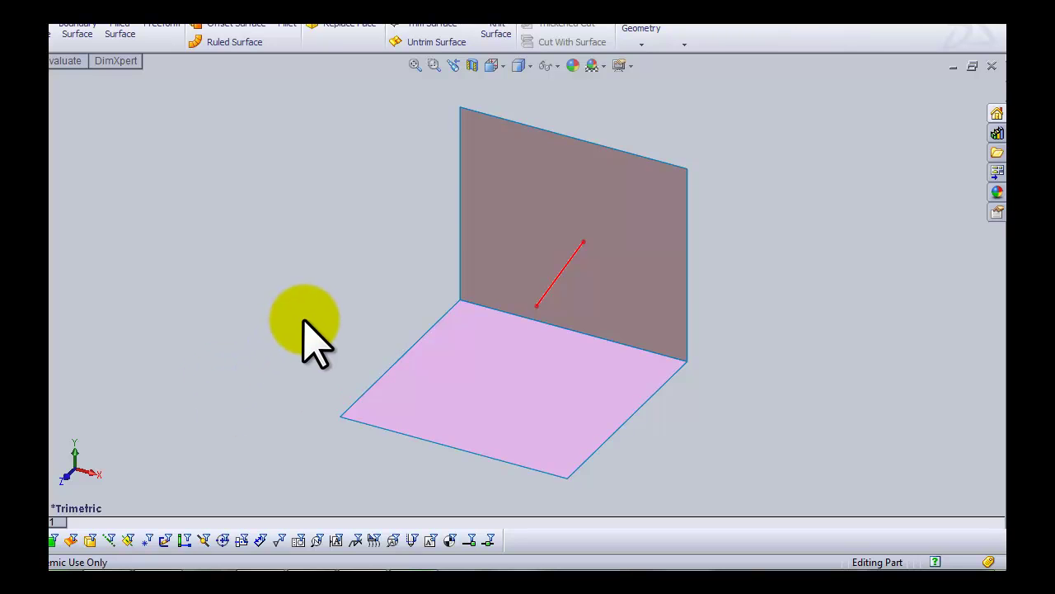
- Orbit around the two planes, then view the model straight on from the Front
middle_drag(301, 322, 276, 315)
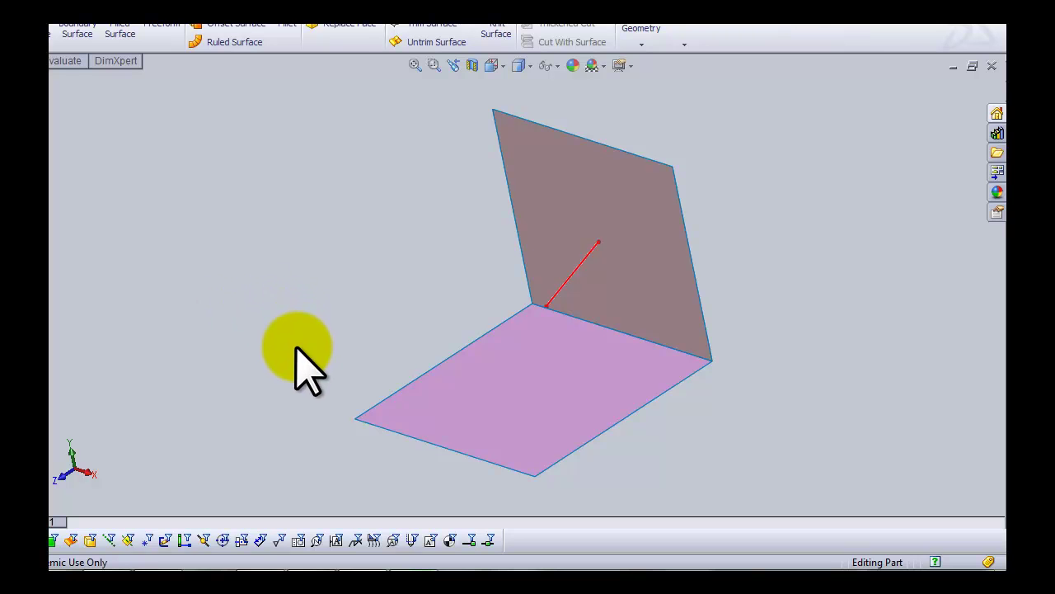
middle_drag(295, 347, 308, 334)
right_drag(308, 334, 253, 301)
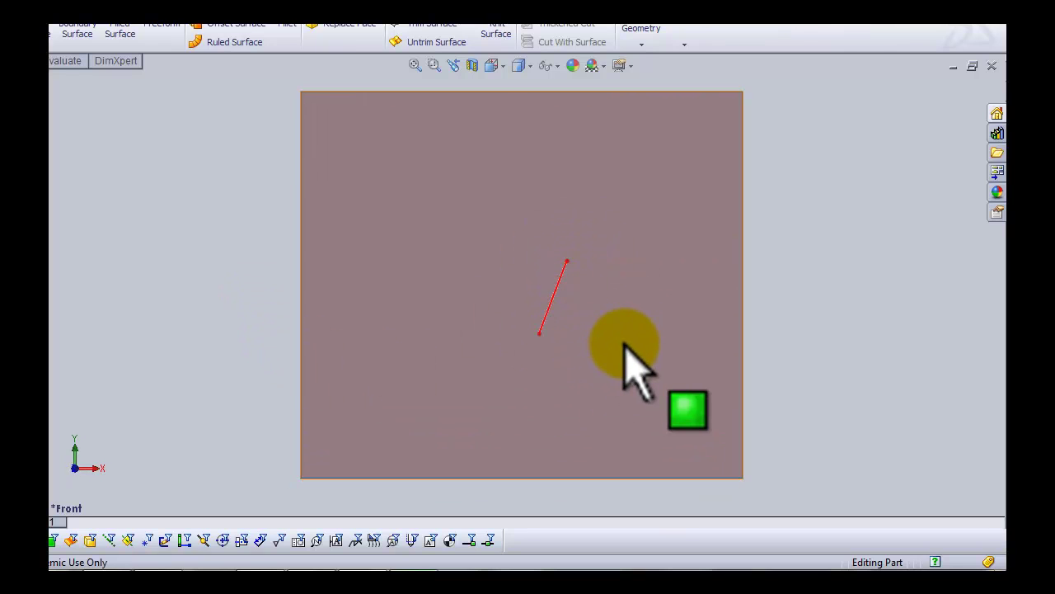
- View the red line from Top, orbit the model, then return to the Trimetric view
right_drag(628, 342, 627, 273)
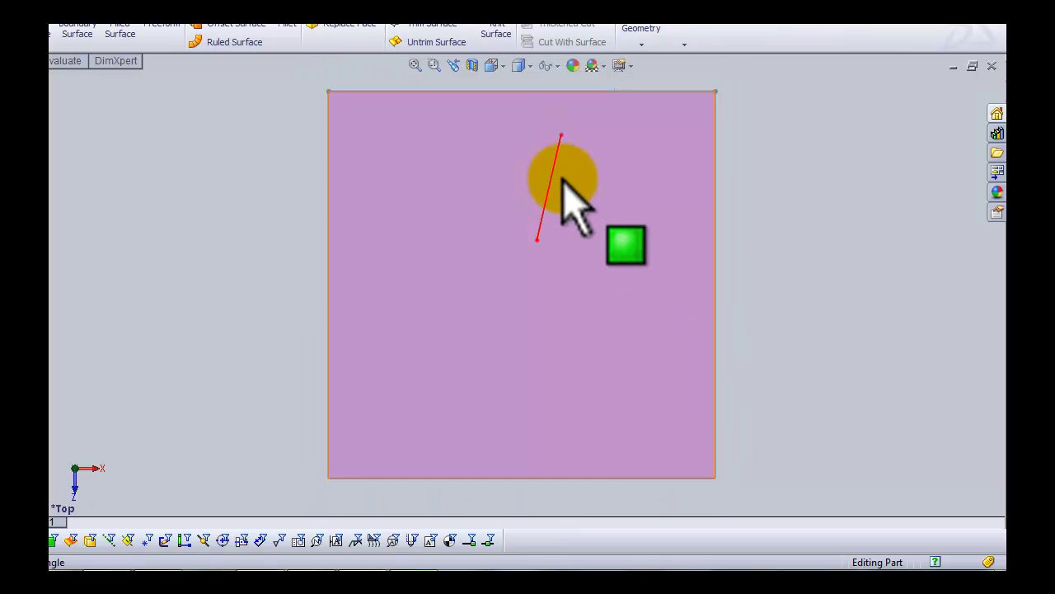
middle_drag(601, 231, 608, 318)
right_drag(607, 318, 678, 259)
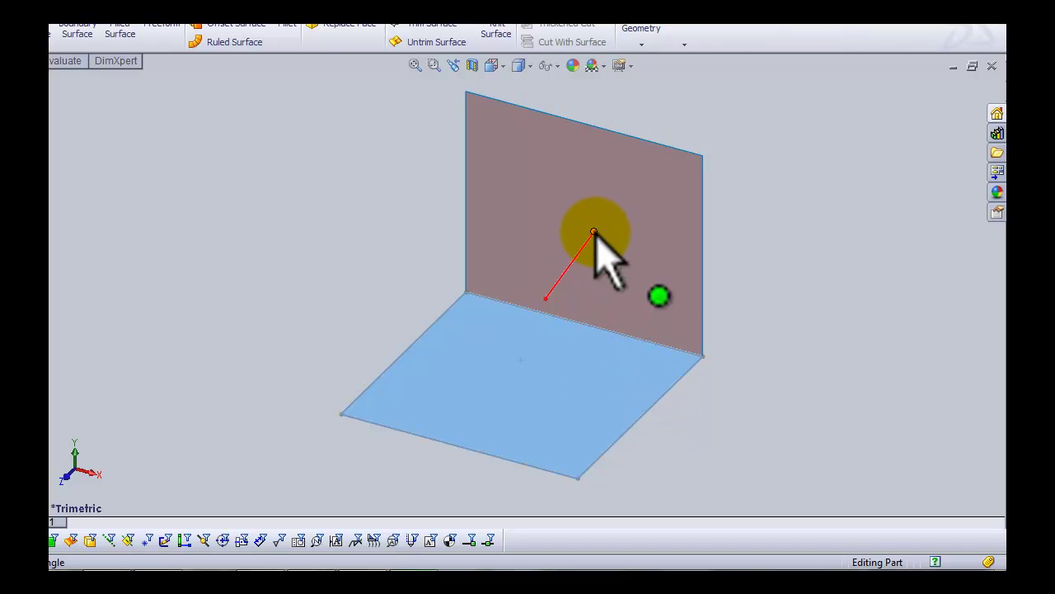
- Select the vertical front plane for the revolved cones and view them from Front
click(515, 307)
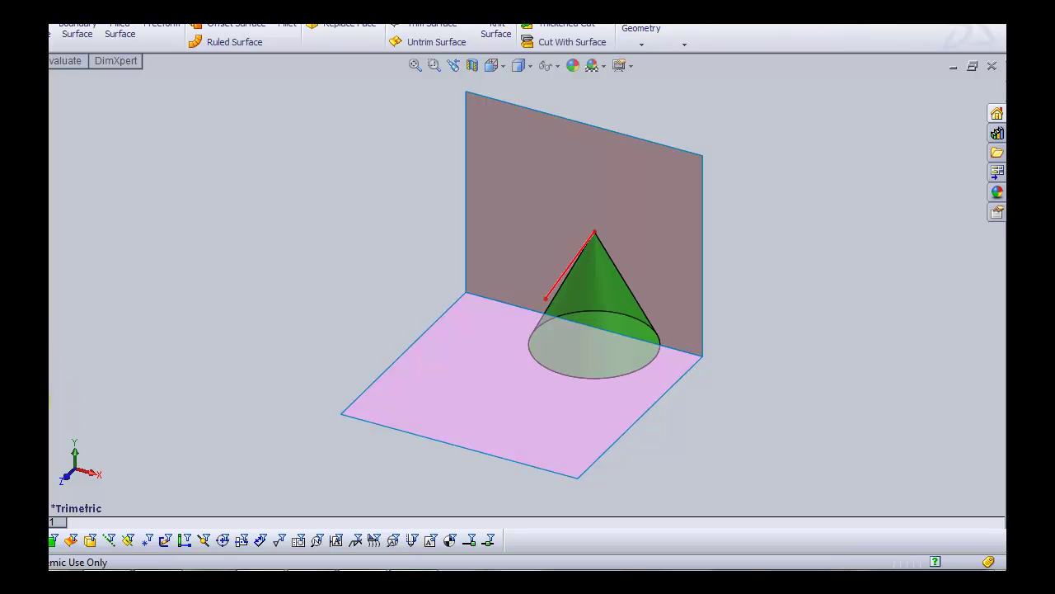
right_drag(243, 377, 191, 317)
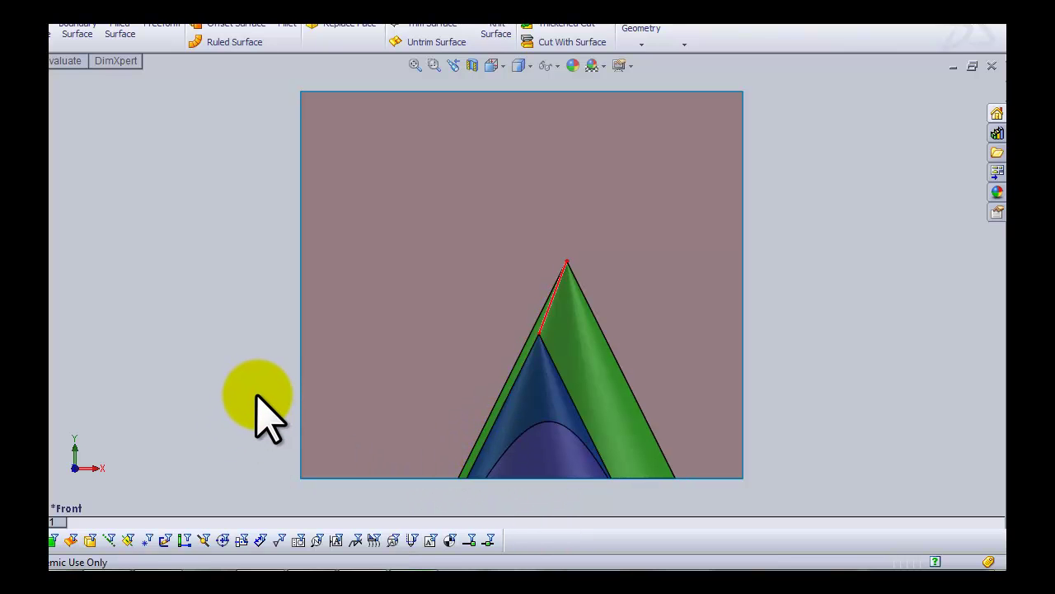
- View the cones from Top for the tangent trace, then orbit back to Isometric
right_drag(254, 389, 254, 330)
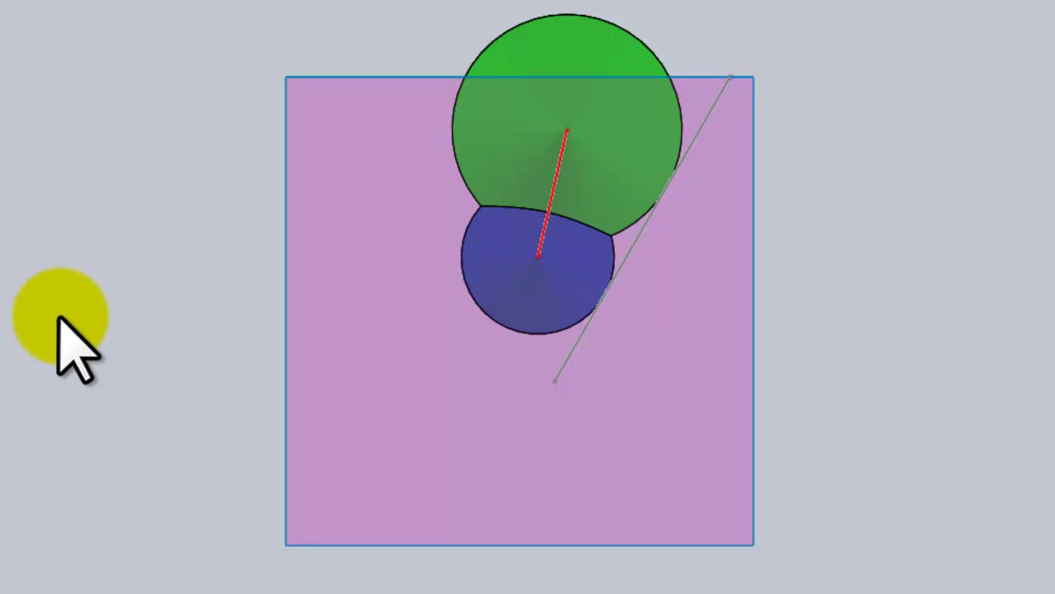
mouse_move(59, 318)
middle_down()
mouse_move(73, 355)
mouse_move(50, 285)
mouse_move(78, 319)
middle_up()
right_drag(99, 338, 146, 287)
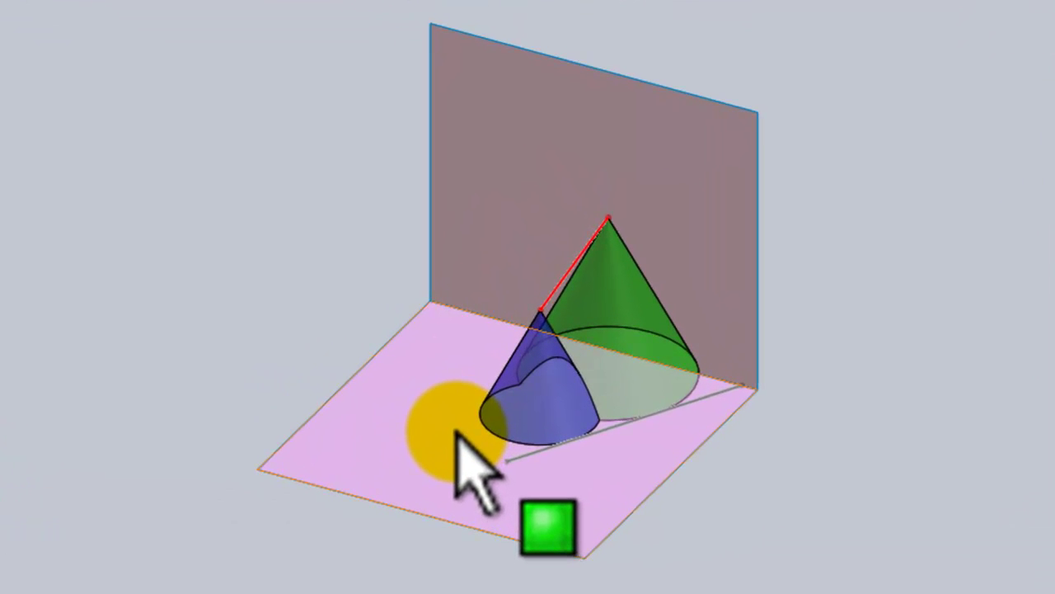
- Select the top plane for the apex construction line, zoom in, and view from Top
click(417, 454)
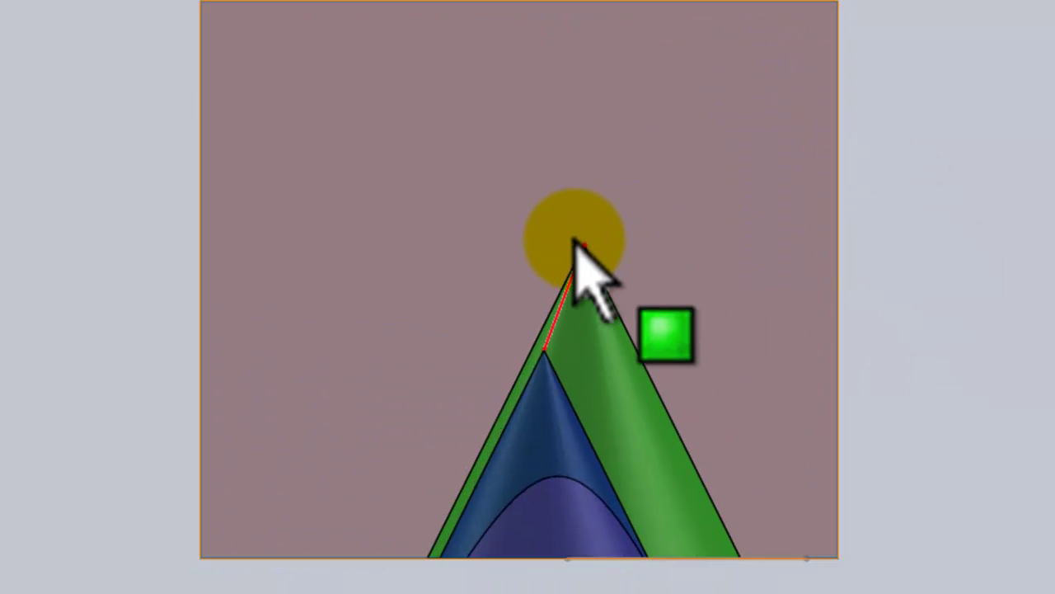
scroll(577, 246, up, 3)
right_drag(924, 392, 993, 329)
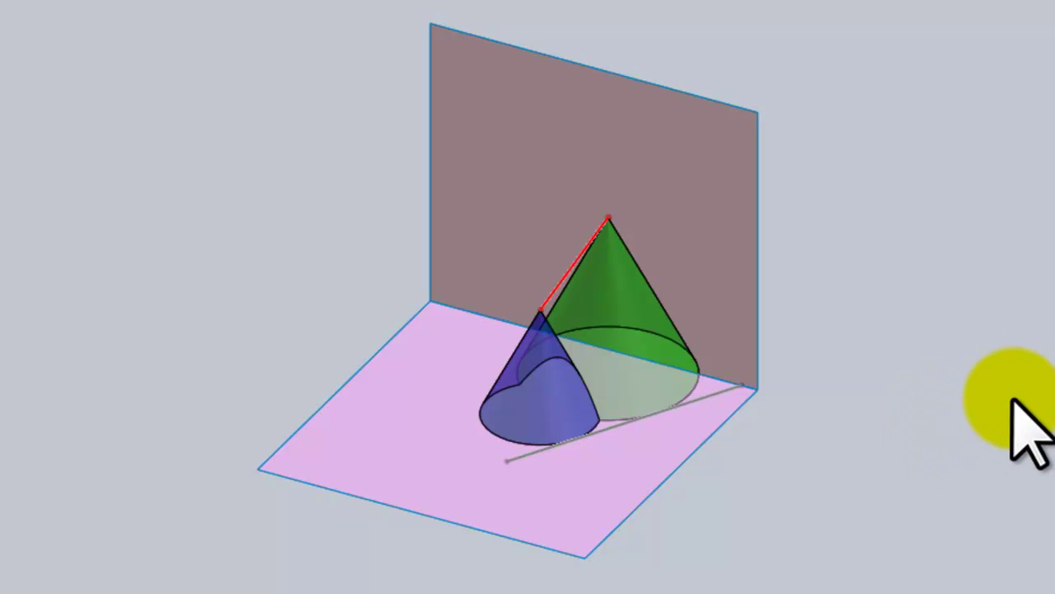
right_drag(1014, 405, 1006, 299)
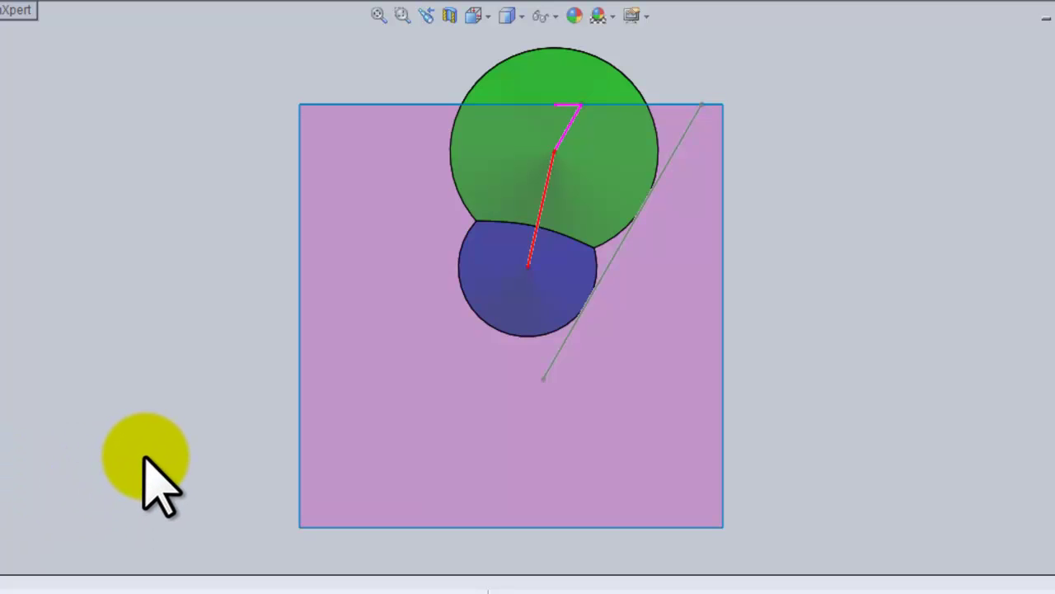
- In Front view, select the front plane and the horizontal construction segment, then go Isometric
right_drag(146, 444, 85, 404)
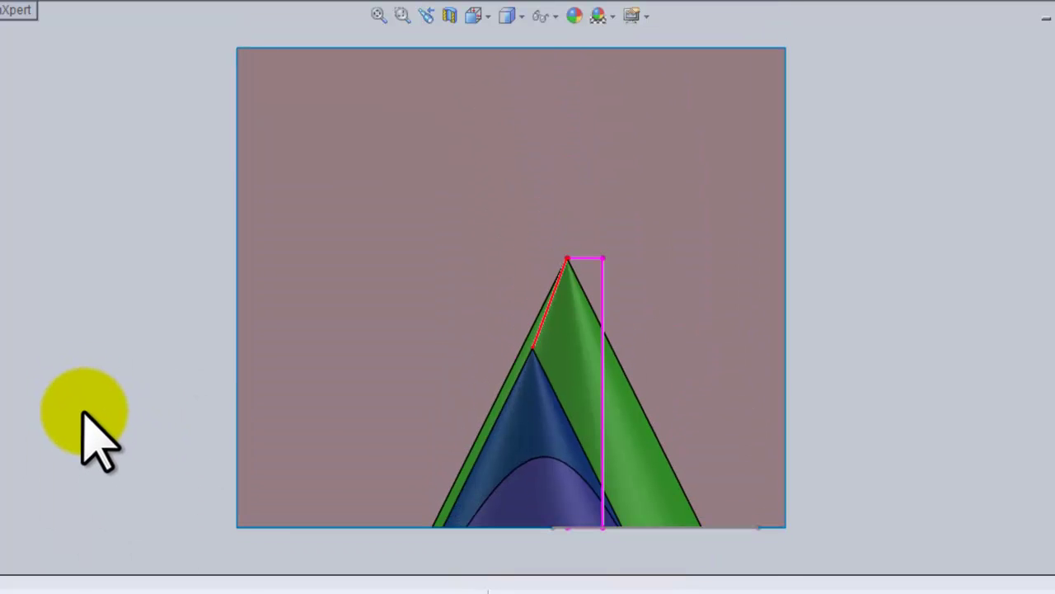
click(572, 248)
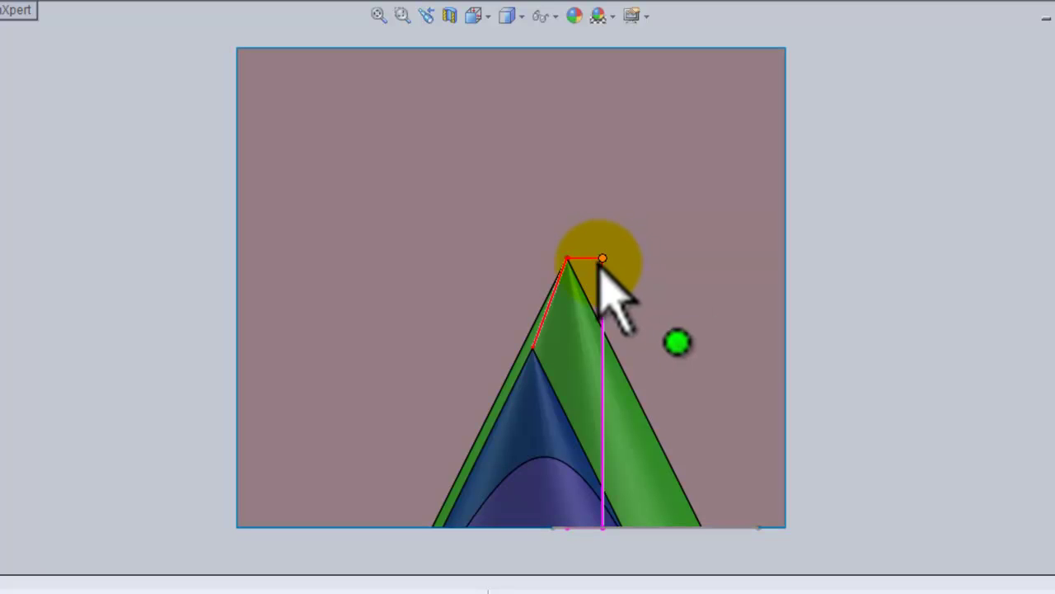
click(601, 259)
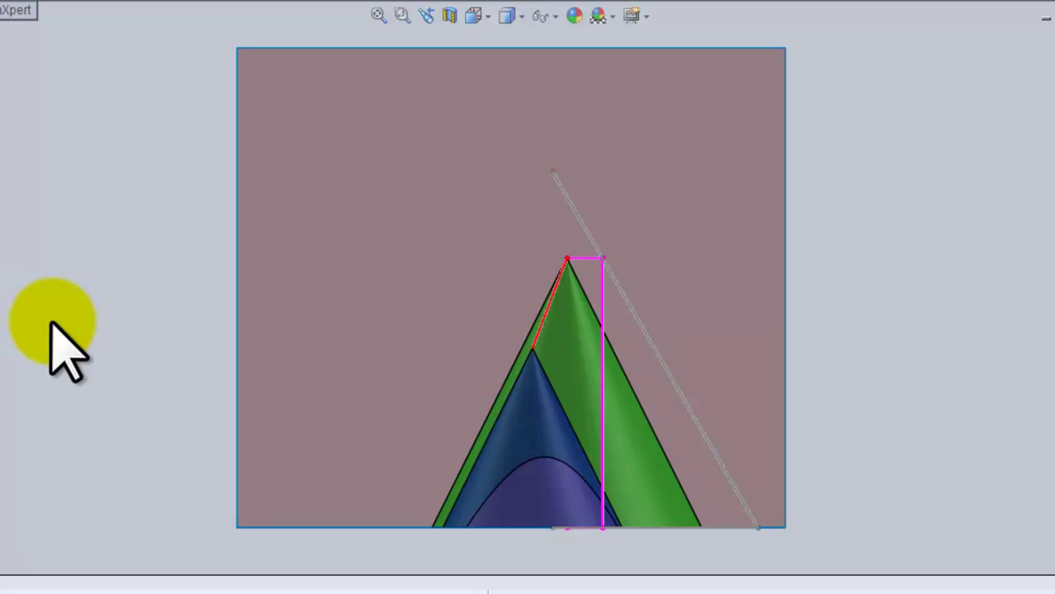
key(ctrl+7)
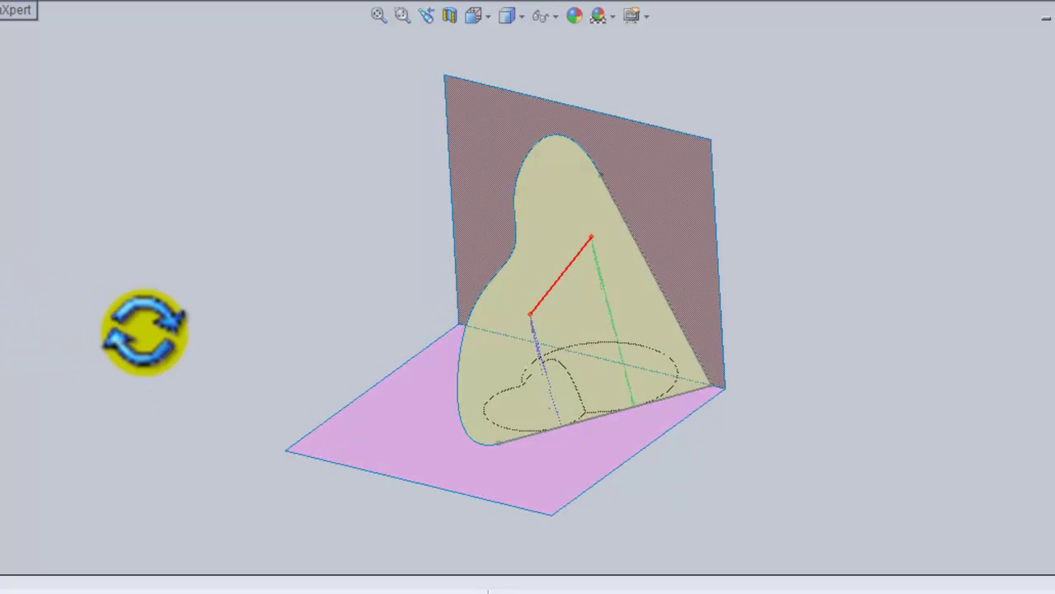
- Orbit around the cones, then view the yellow plane edge-on
middle_drag(145, 332, 198, 328)
mouse_move(322, 377)
middle_down()
mouse_move(278, 353)
mouse_move(285, 380)
mouse_move(341, 353)
mouse_move(290, 329)
mouse_move(373, 342)
mouse_move(365, 352)
middle_up()
key(space)
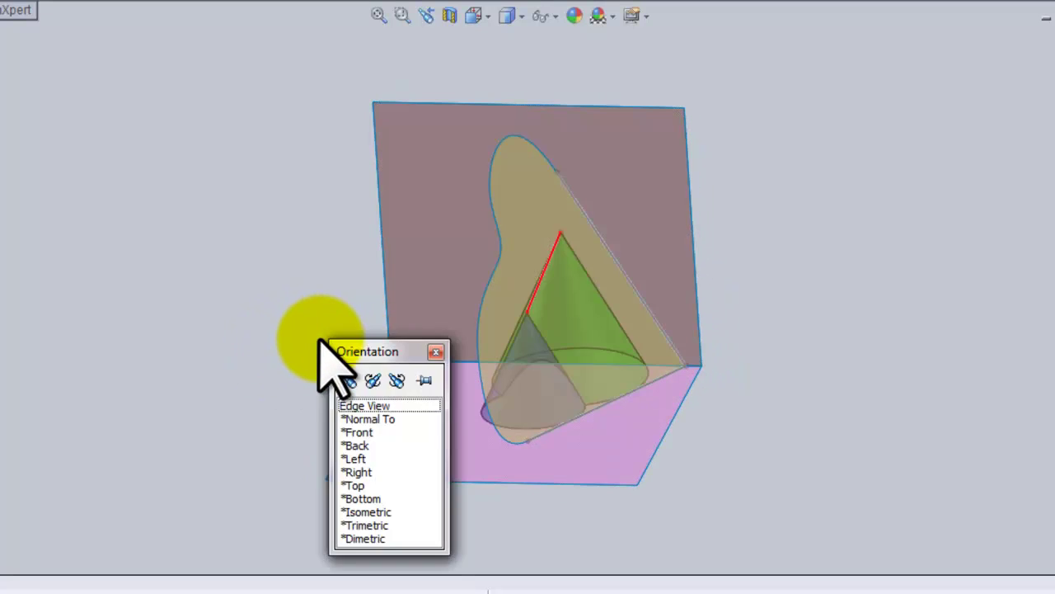
double_click(348, 407)
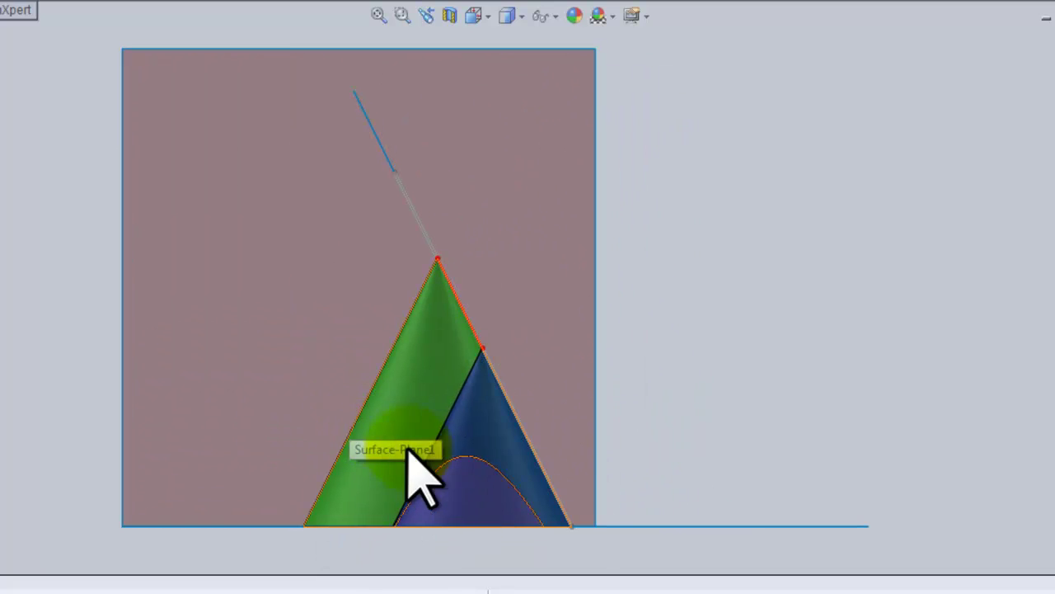
- Check the cone edge lying along the plane, then orbit back to a three-quarter view
click(467, 321)
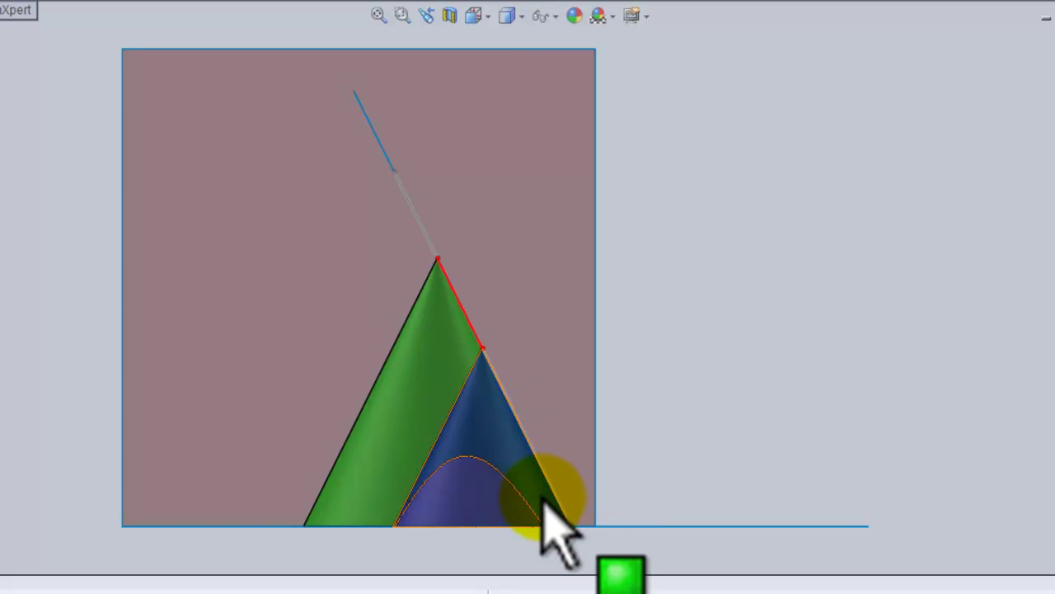
click(444, 281)
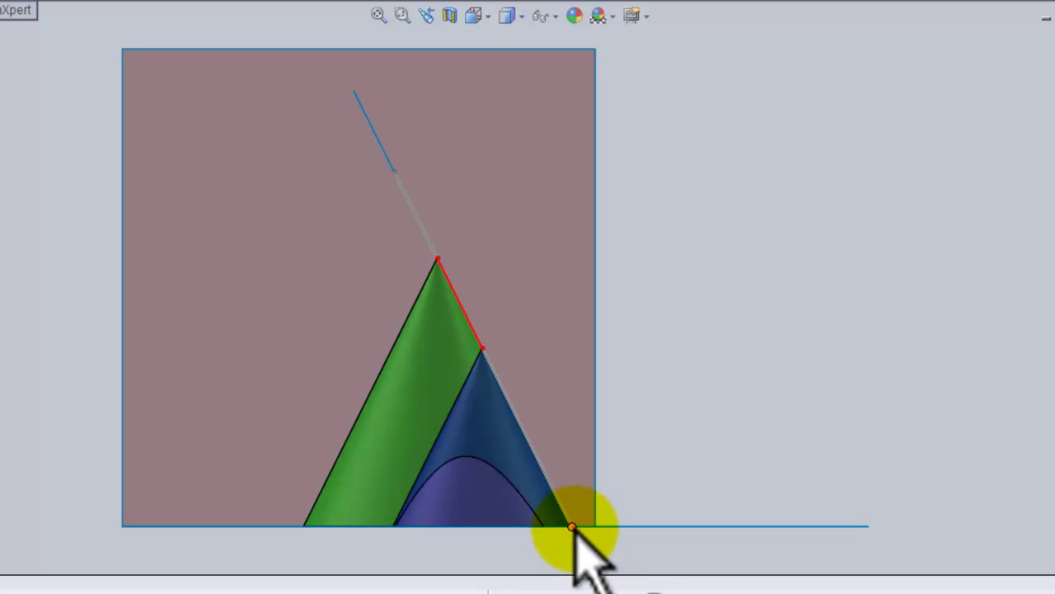
middle_drag(667, 518, 691, 490)
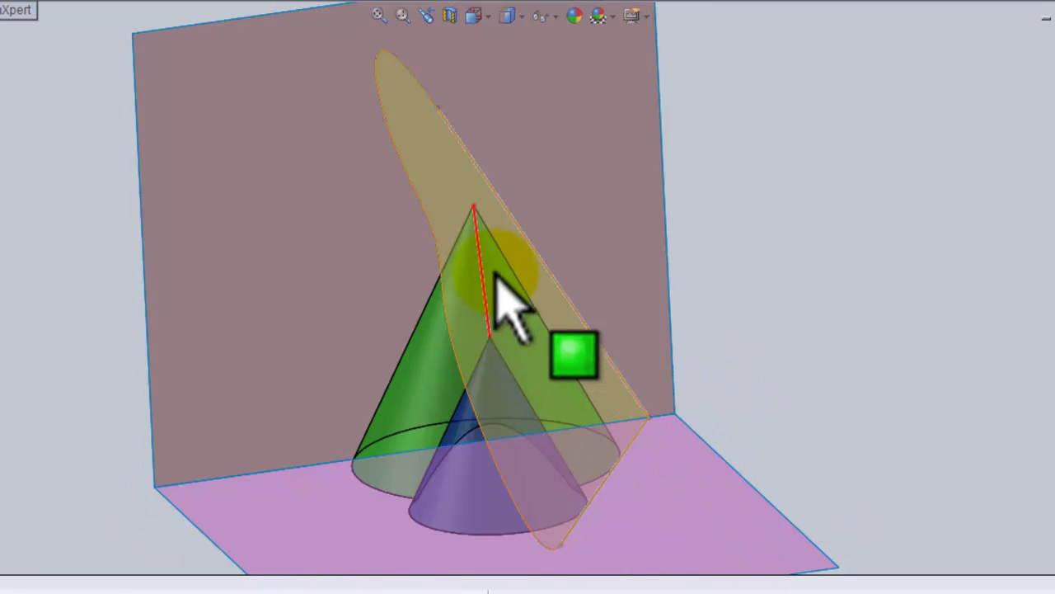
- Select the yellow surface and top plane, then pick both cones to mark their cyan contact lines
click(472, 236)
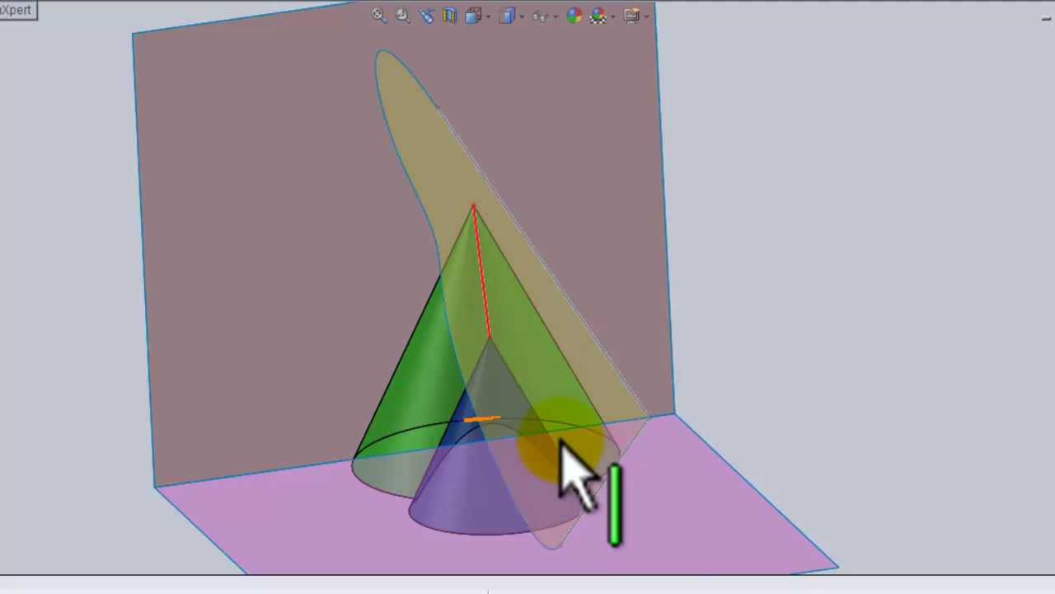
ctrl+click(585, 523)
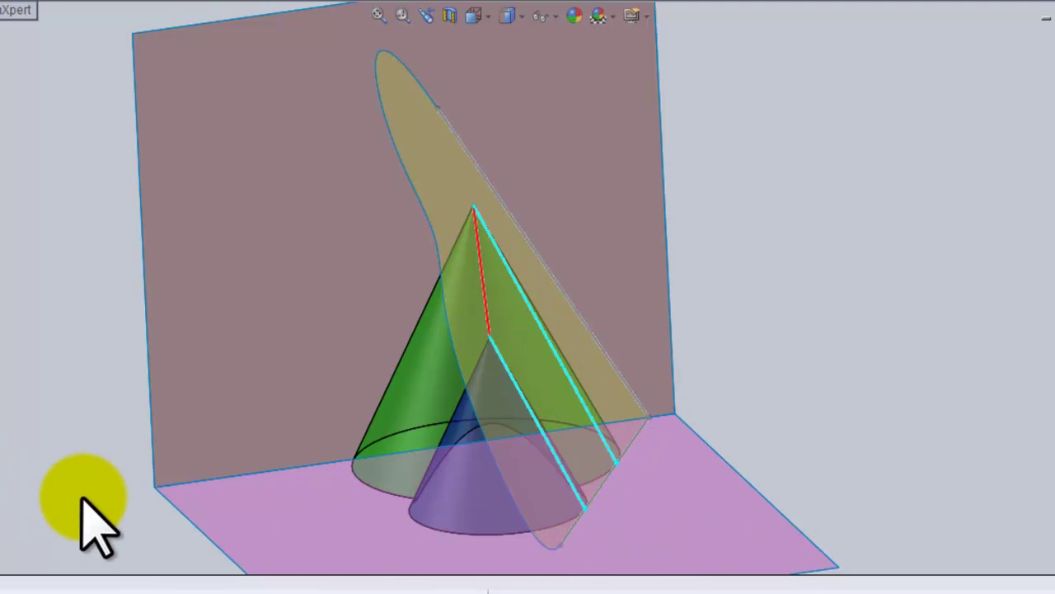
middle_drag(82, 499, 50, 488)
click(442, 213)
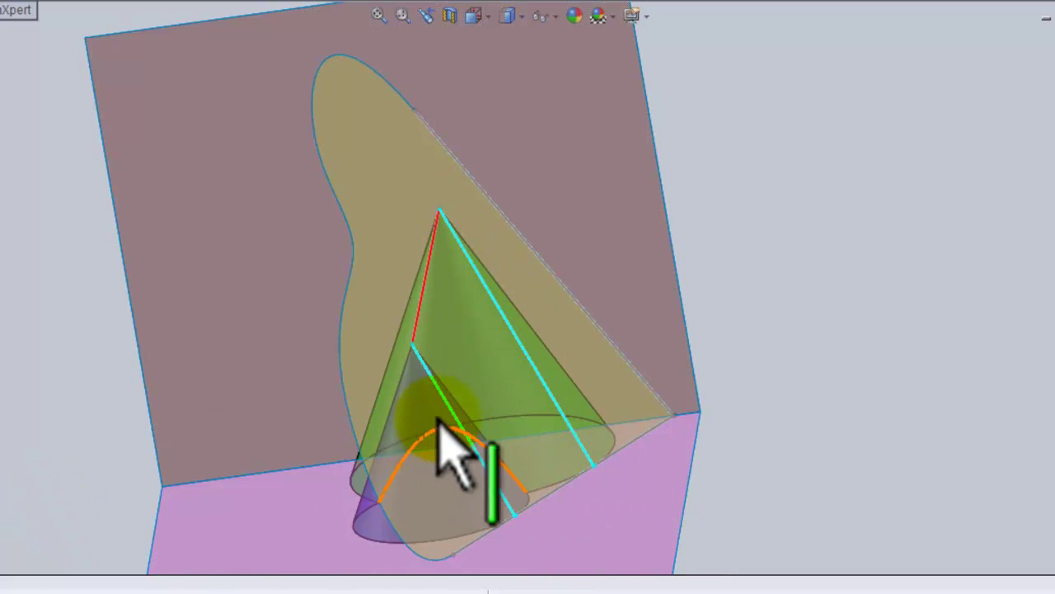
click(518, 334)
key(ctrl+7)
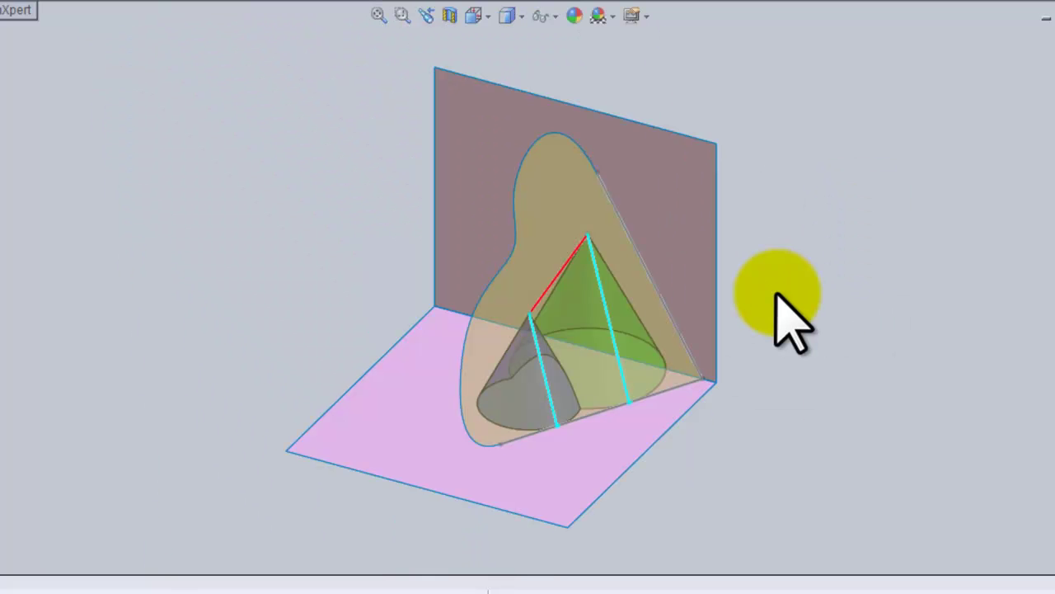